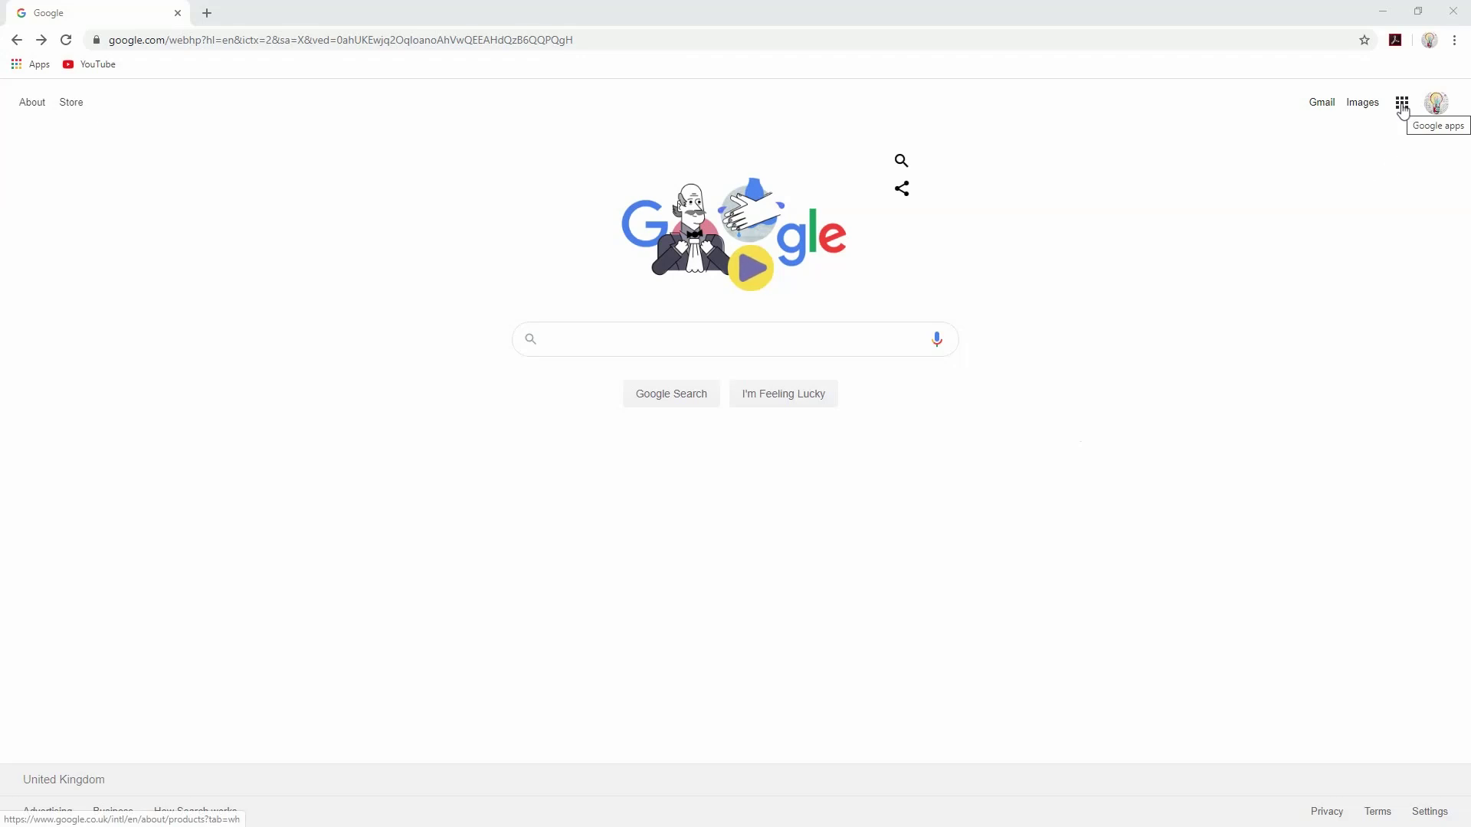
- Launch Hangouts from the Google apps grid in Chrome
{"action": "left_click", "coordinate": [1402, 104]}
{"action": "scroll", "coordinate": [1329, 332], "scroll_direction": "down", "scroll_amount": 2}
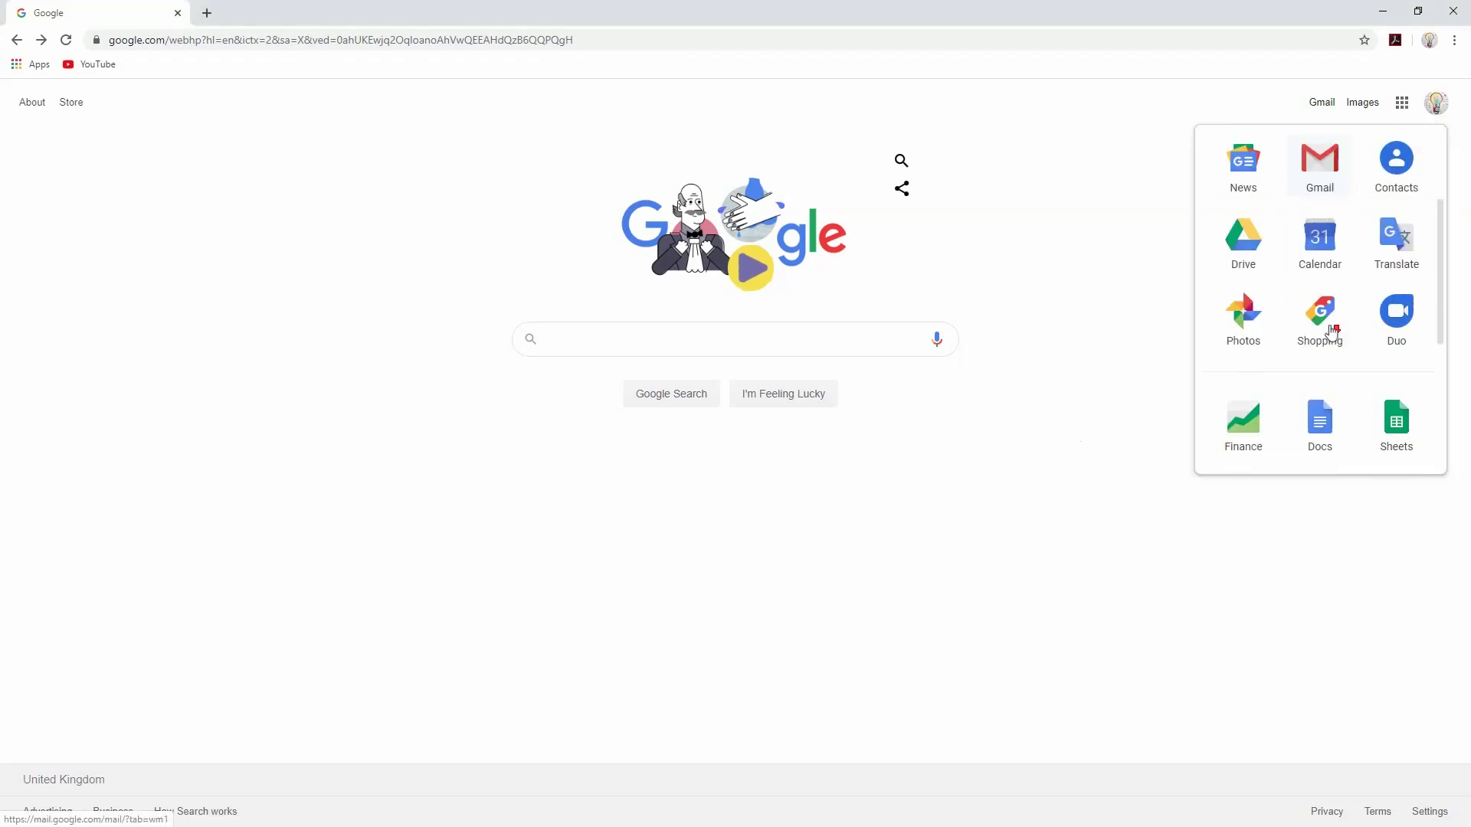
{"action": "scroll", "coordinate": [1332, 335], "scroll_direction": "down", "scroll_amount": 2}
{"action": "scroll", "coordinate": [1337, 360], "scroll_direction": "down", "scroll_amount": 1}
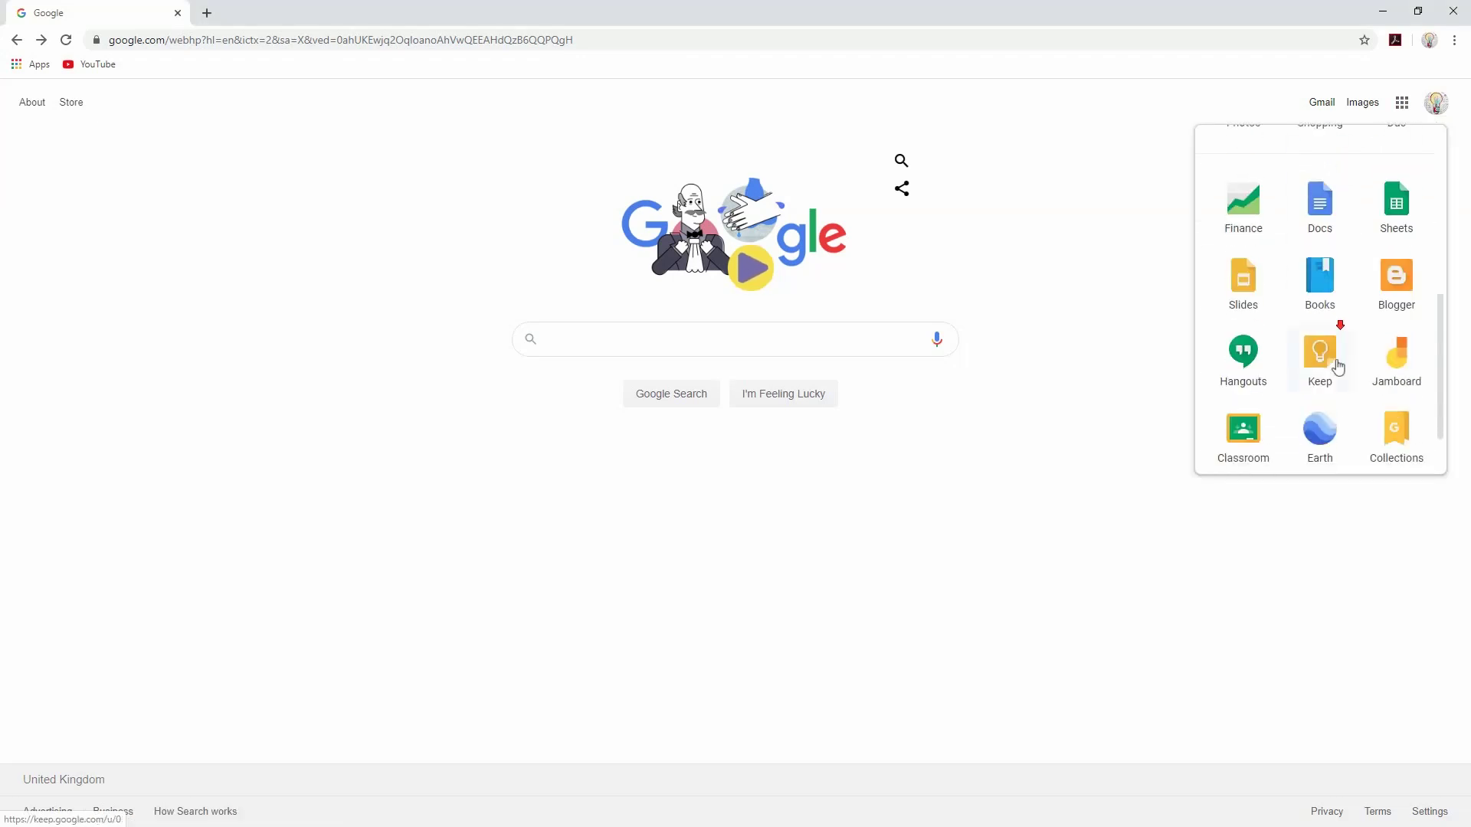
{"action": "left_click", "coordinate": [1245, 352]}
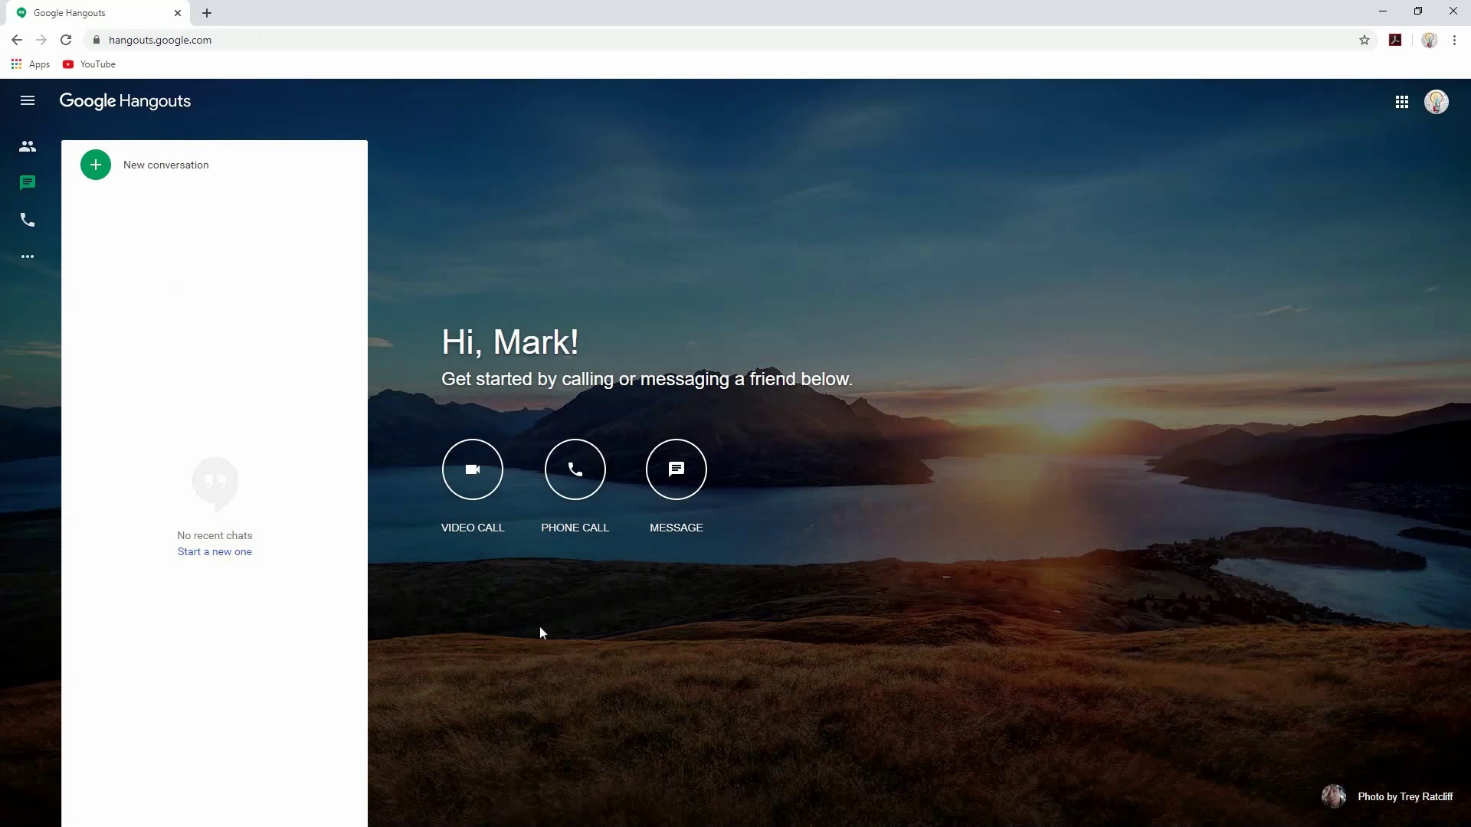
{"action": "left_click", "coordinate": [474, 471]}
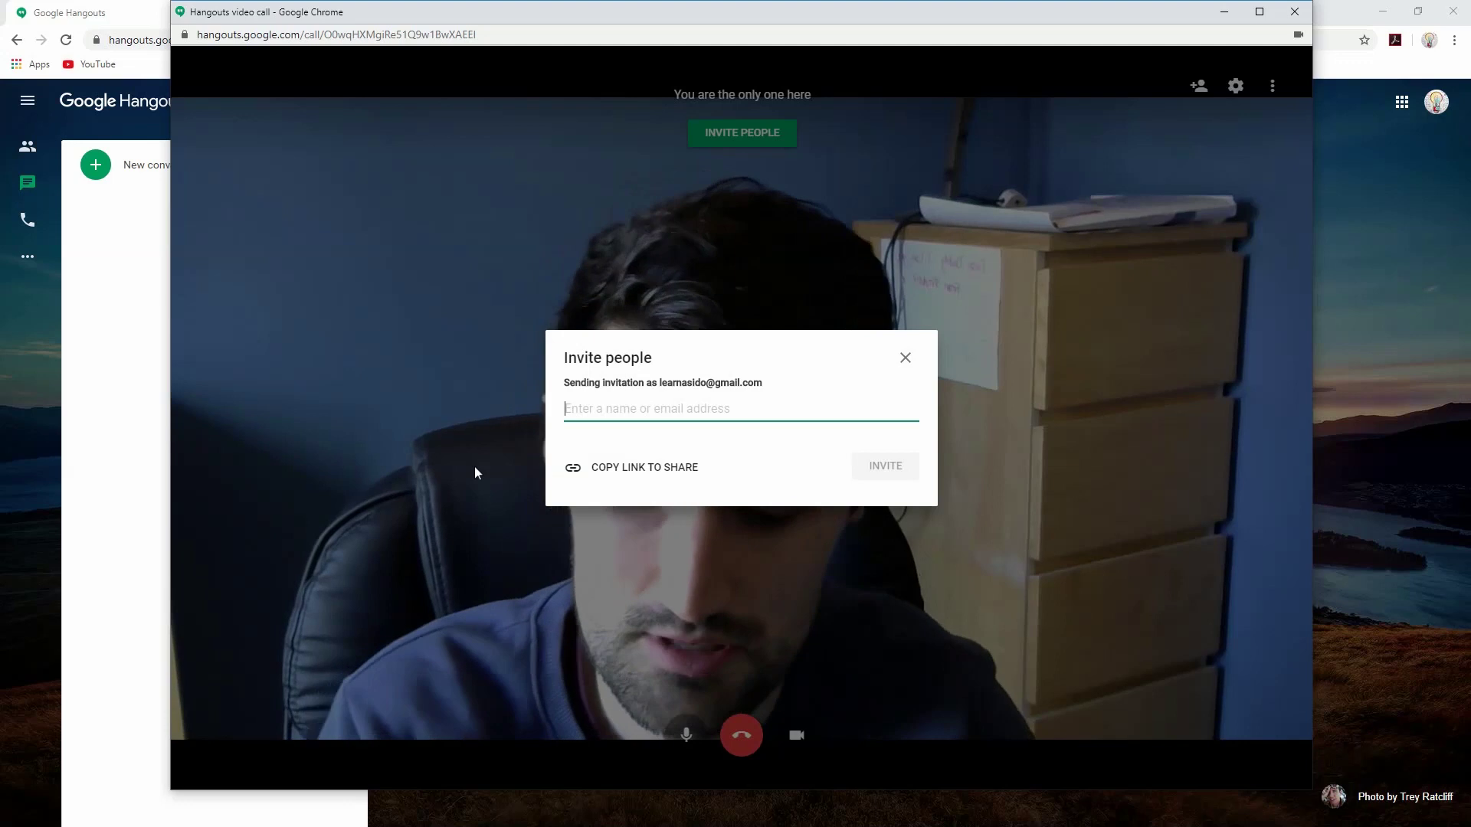
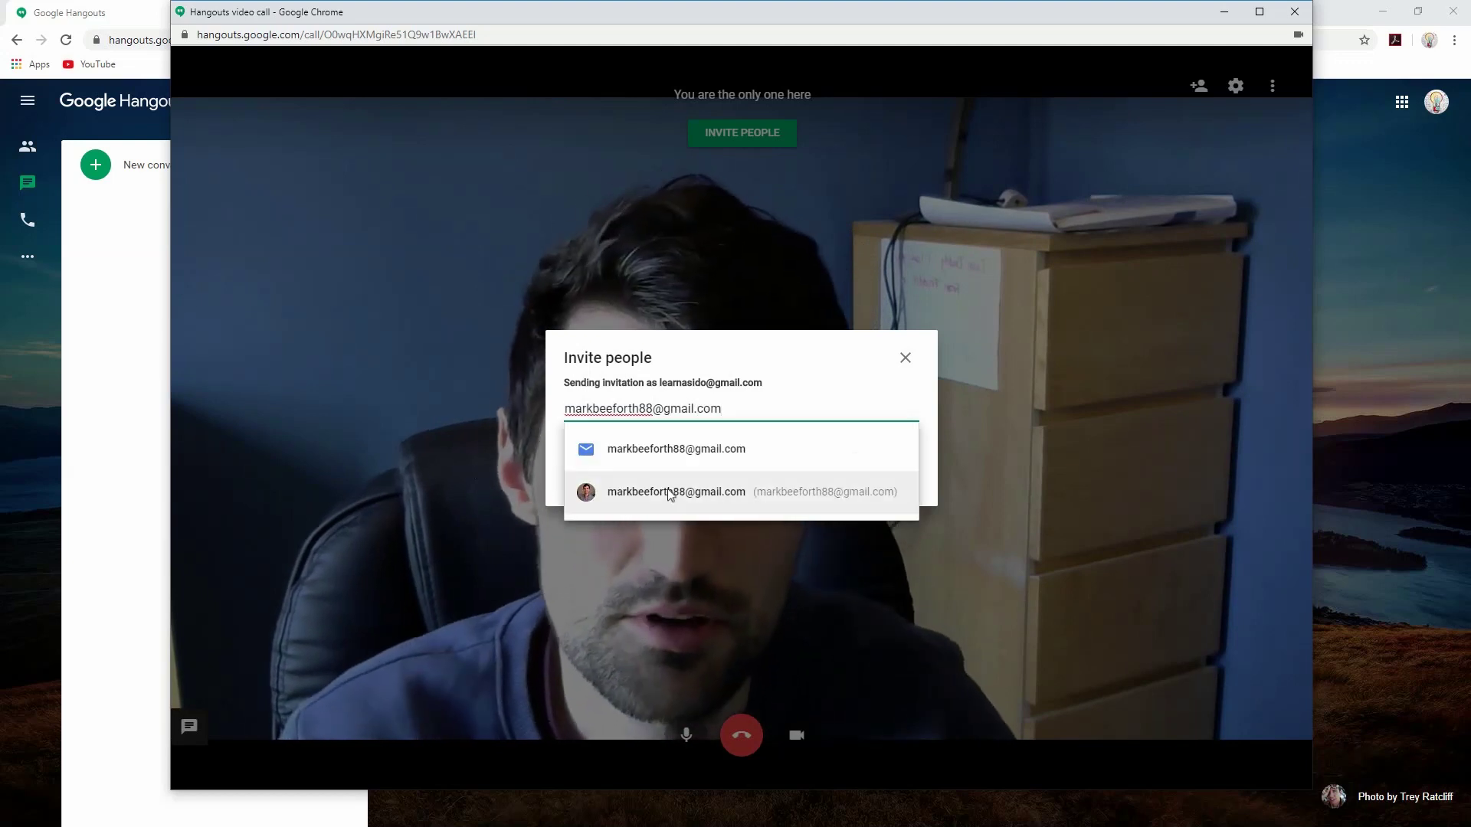
{"action": "left_click", "coordinate": [670, 492]}
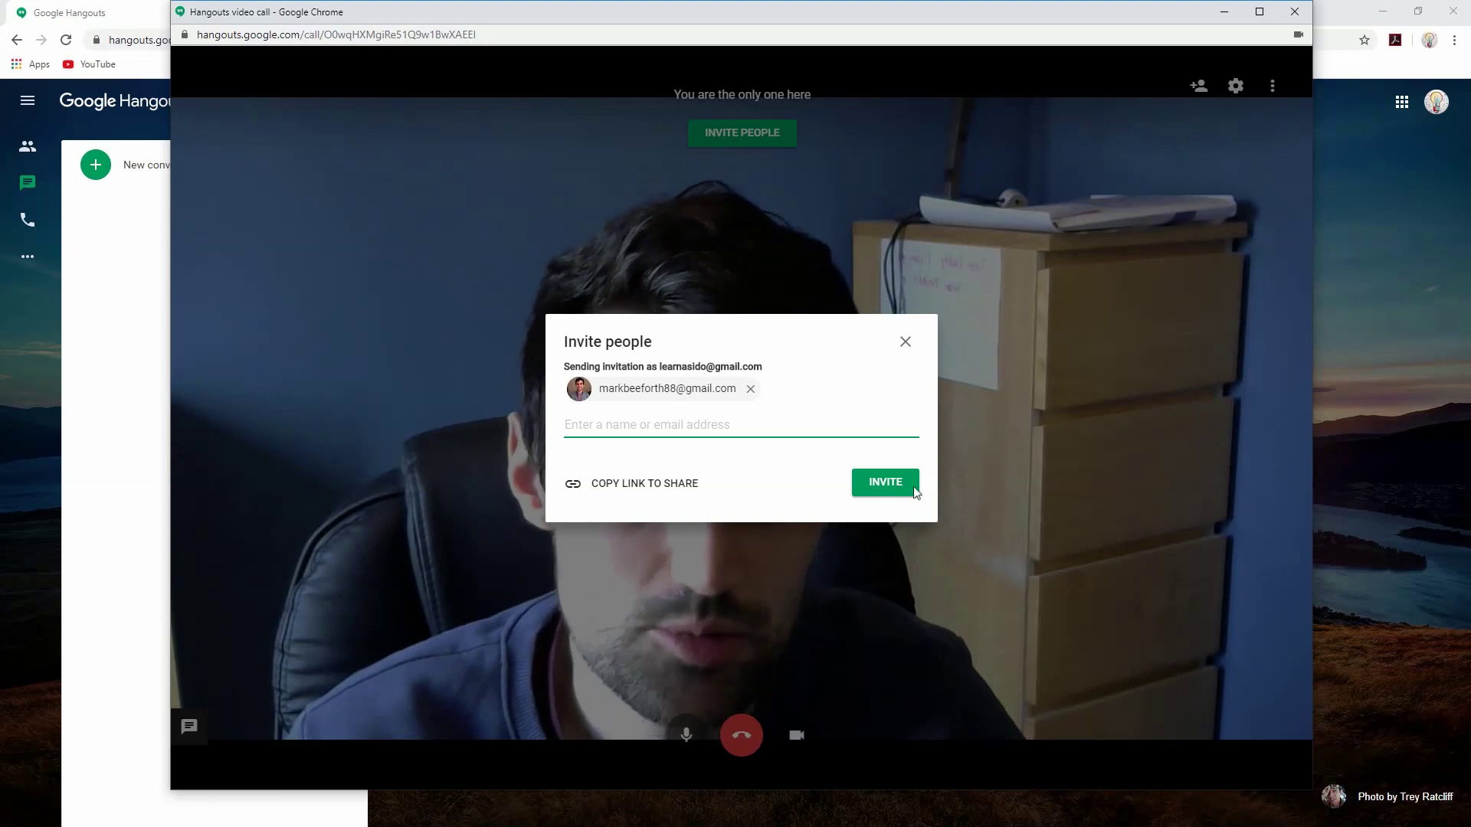
{"action": "left_click", "coordinate": [889, 485]}
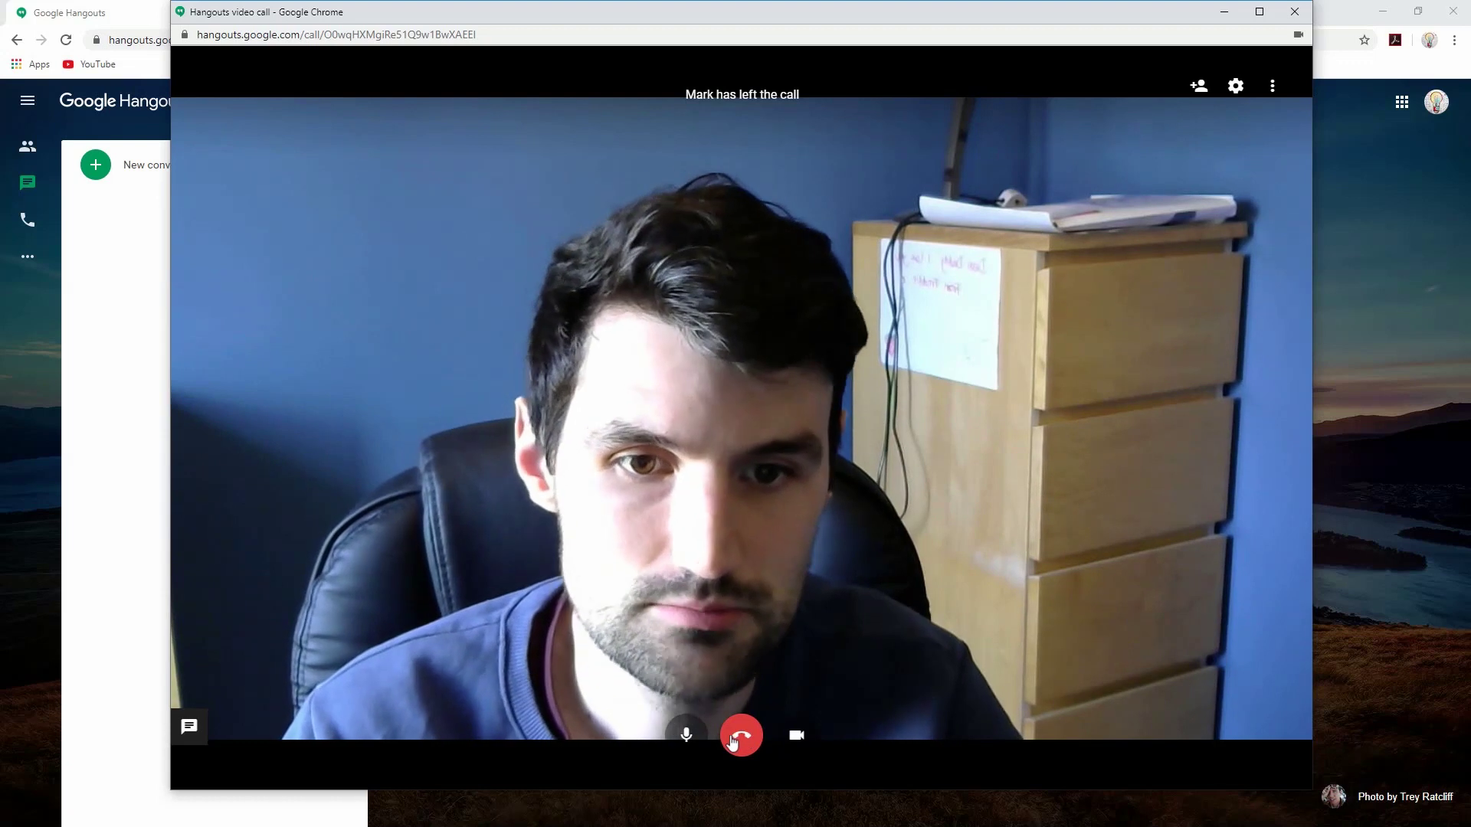
- Turn the camera off and send 'Hello' in the call chat
{"action": "left_click", "coordinate": [797, 740]}
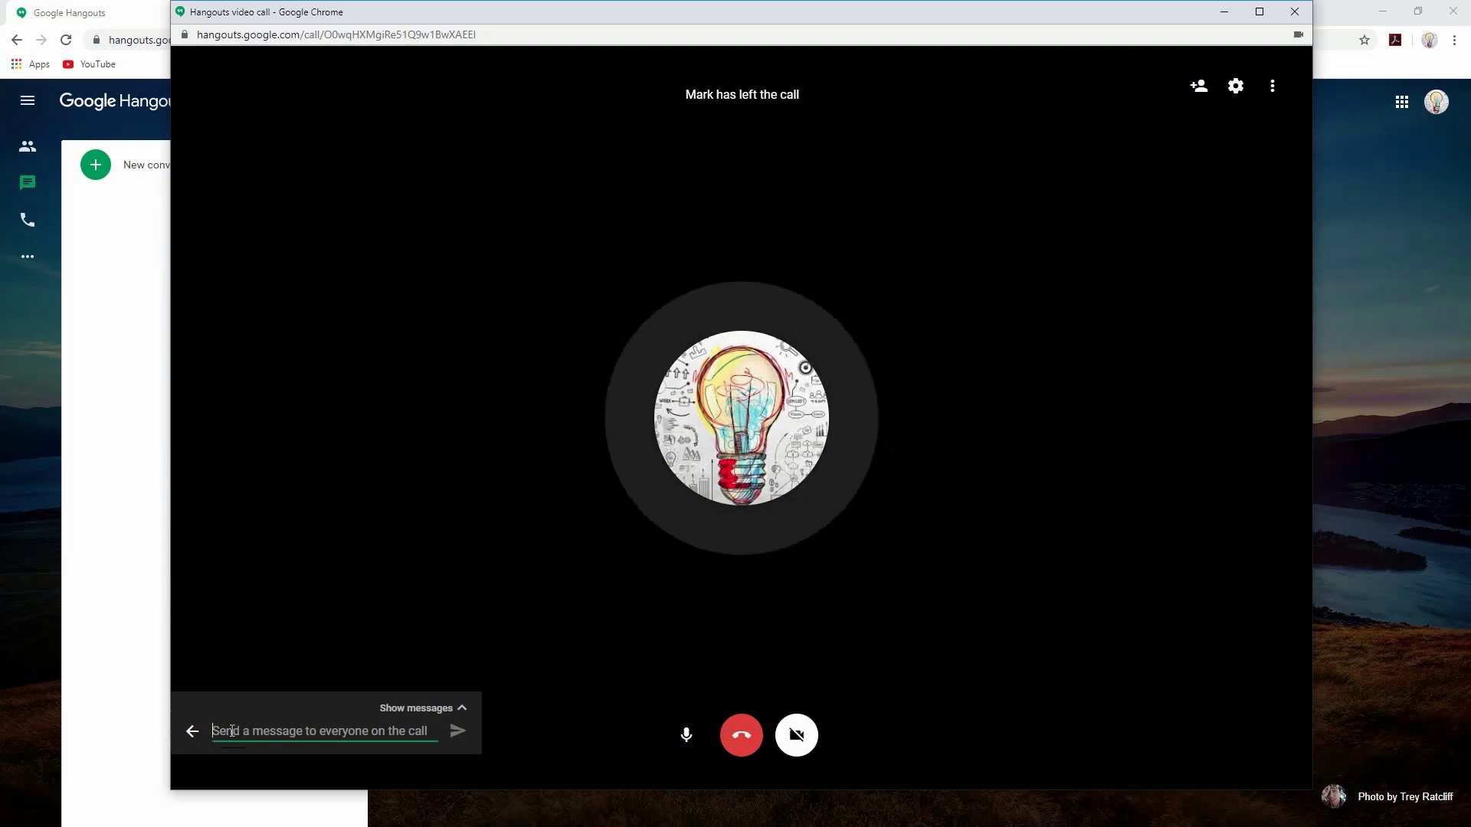
{"action": "type", "text": "Hello"}
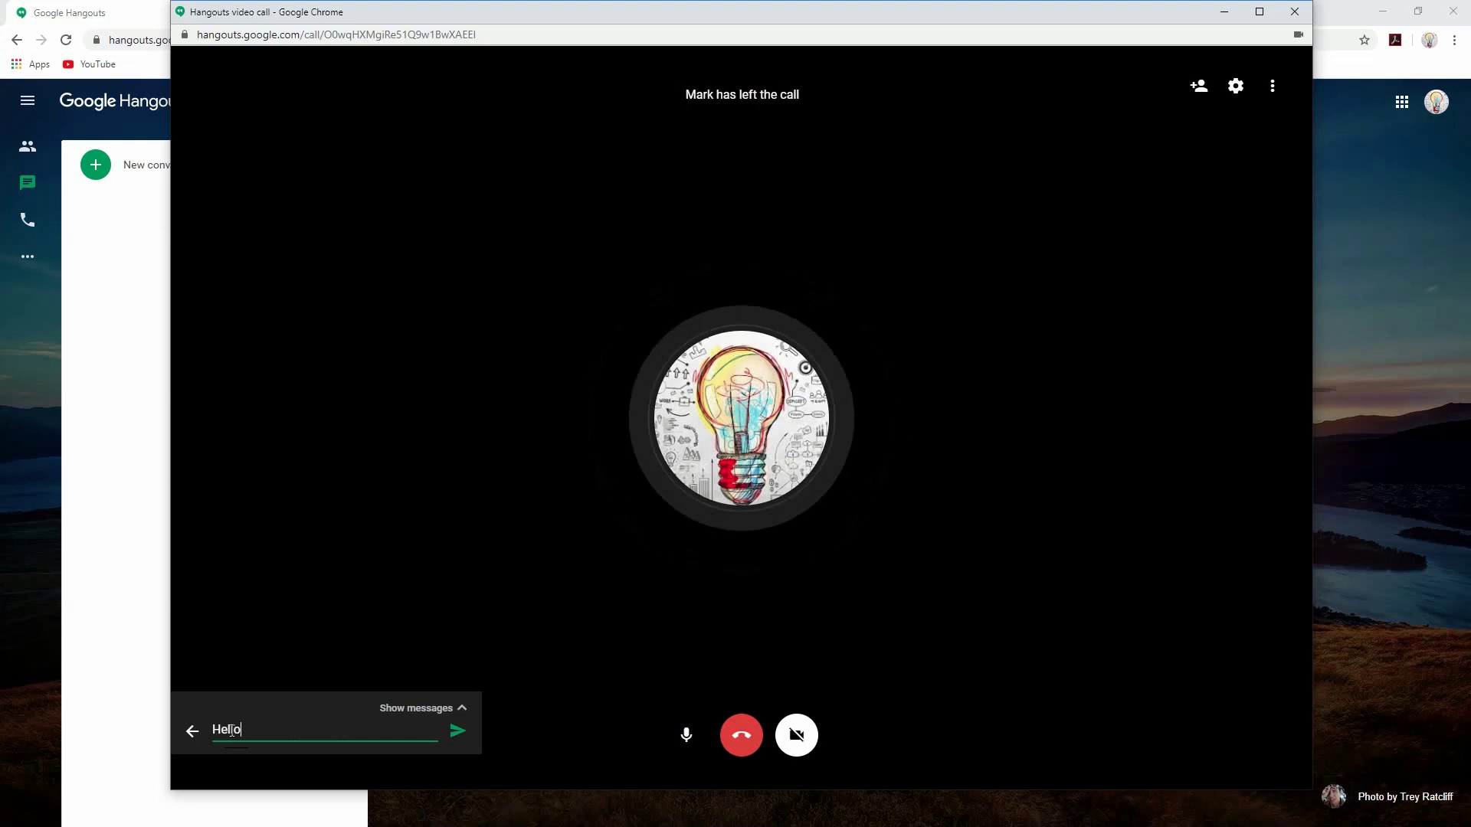
{"action": "key", "text": "Return"}
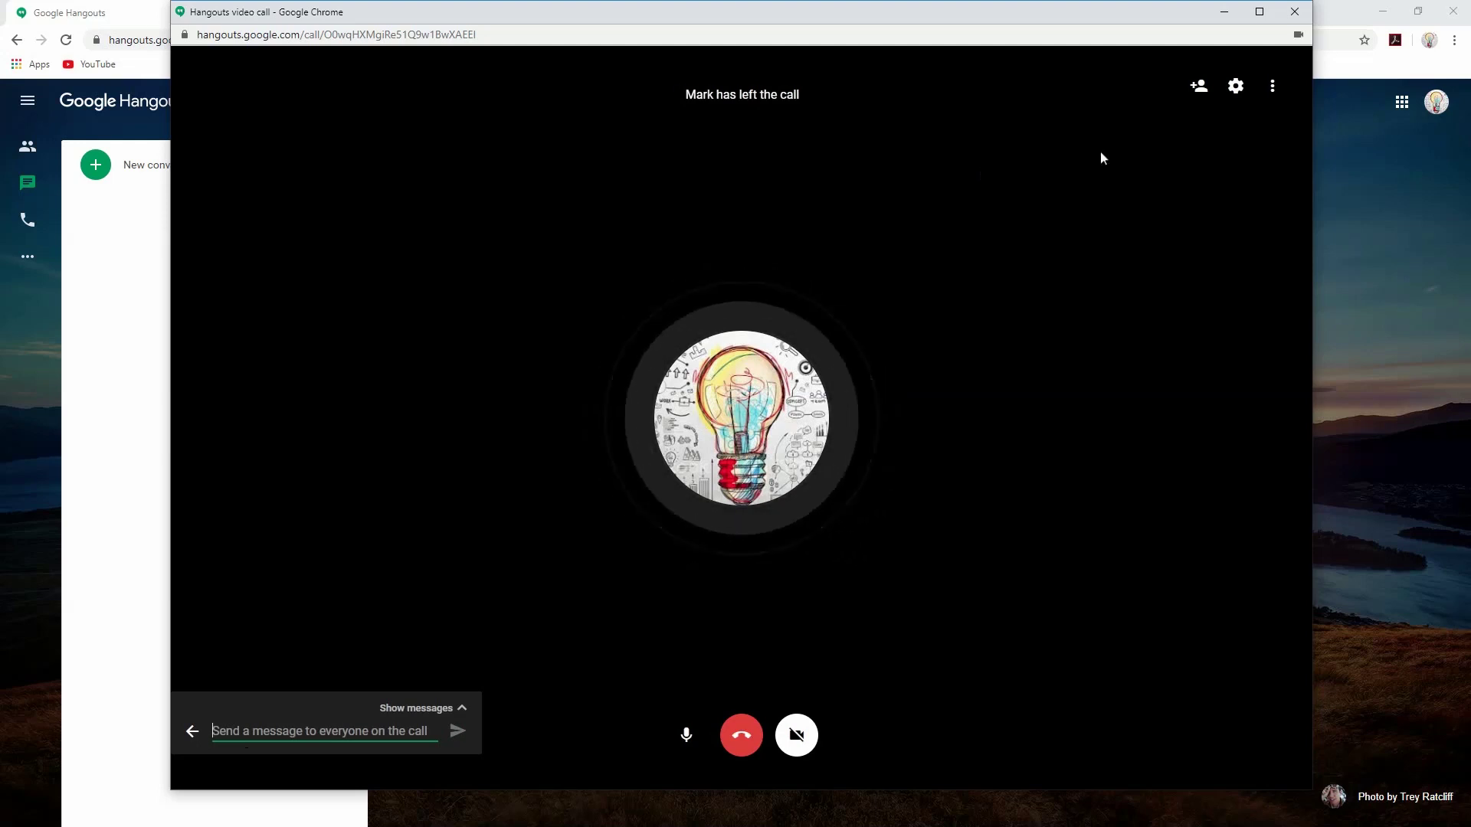
{"action": "left_click", "coordinate": [1199, 86]}
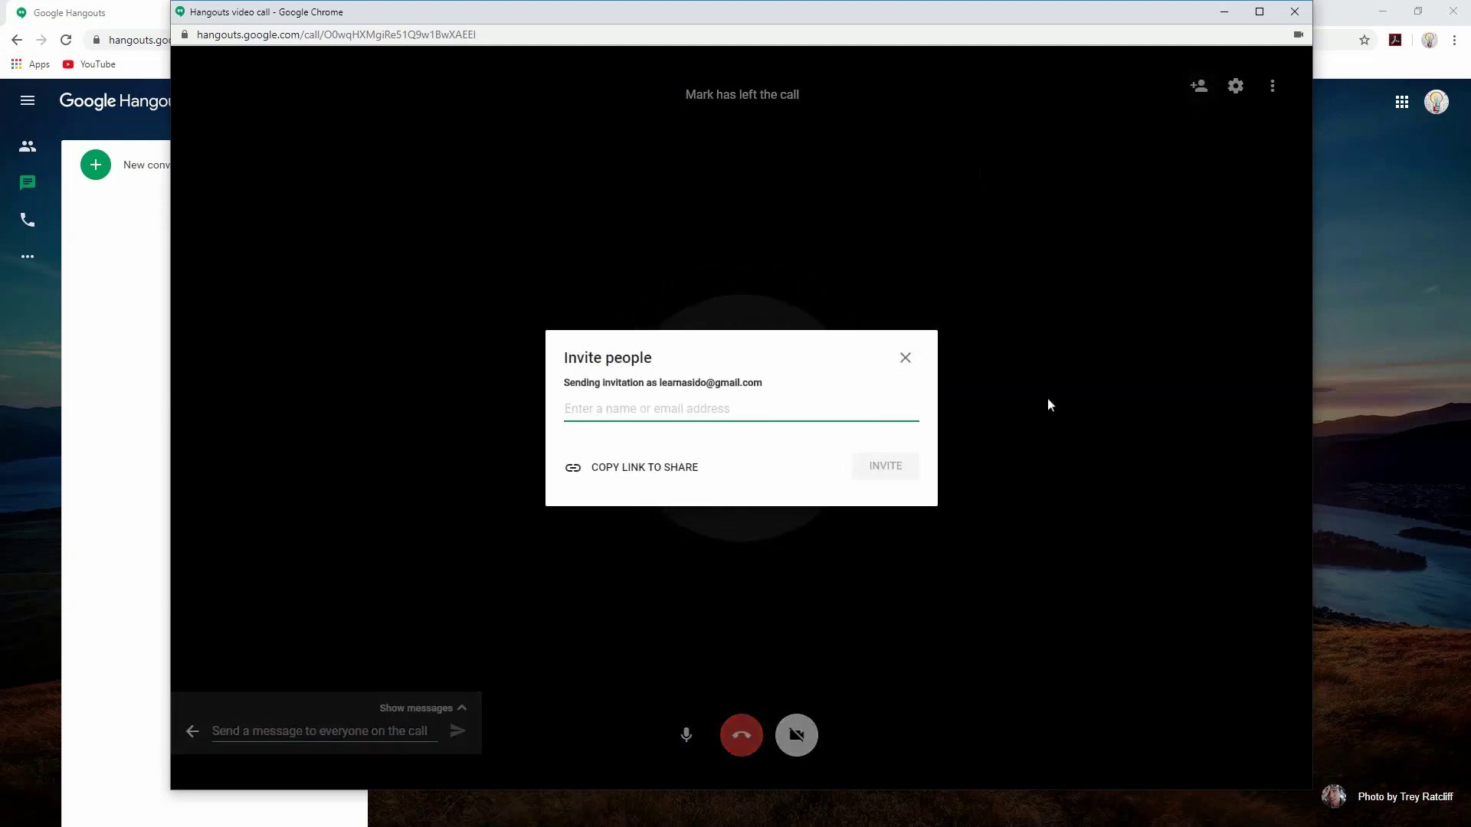
{"action": "left_click", "coordinate": [905, 358]}
{"action": "left_click", "coordinate": [1235, 87]}
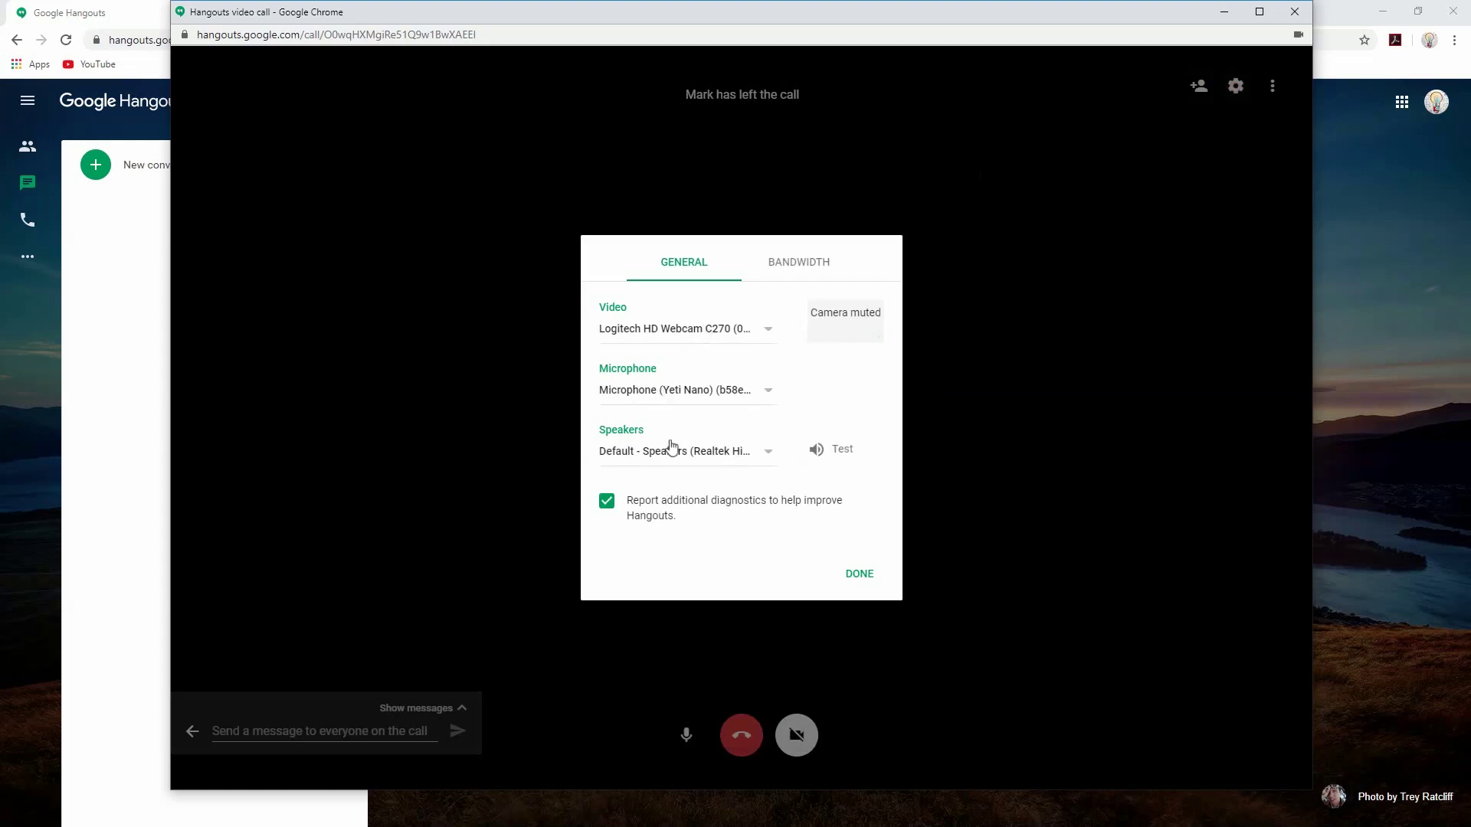
{"action": "left_click", "coordinate": [864, 580]}
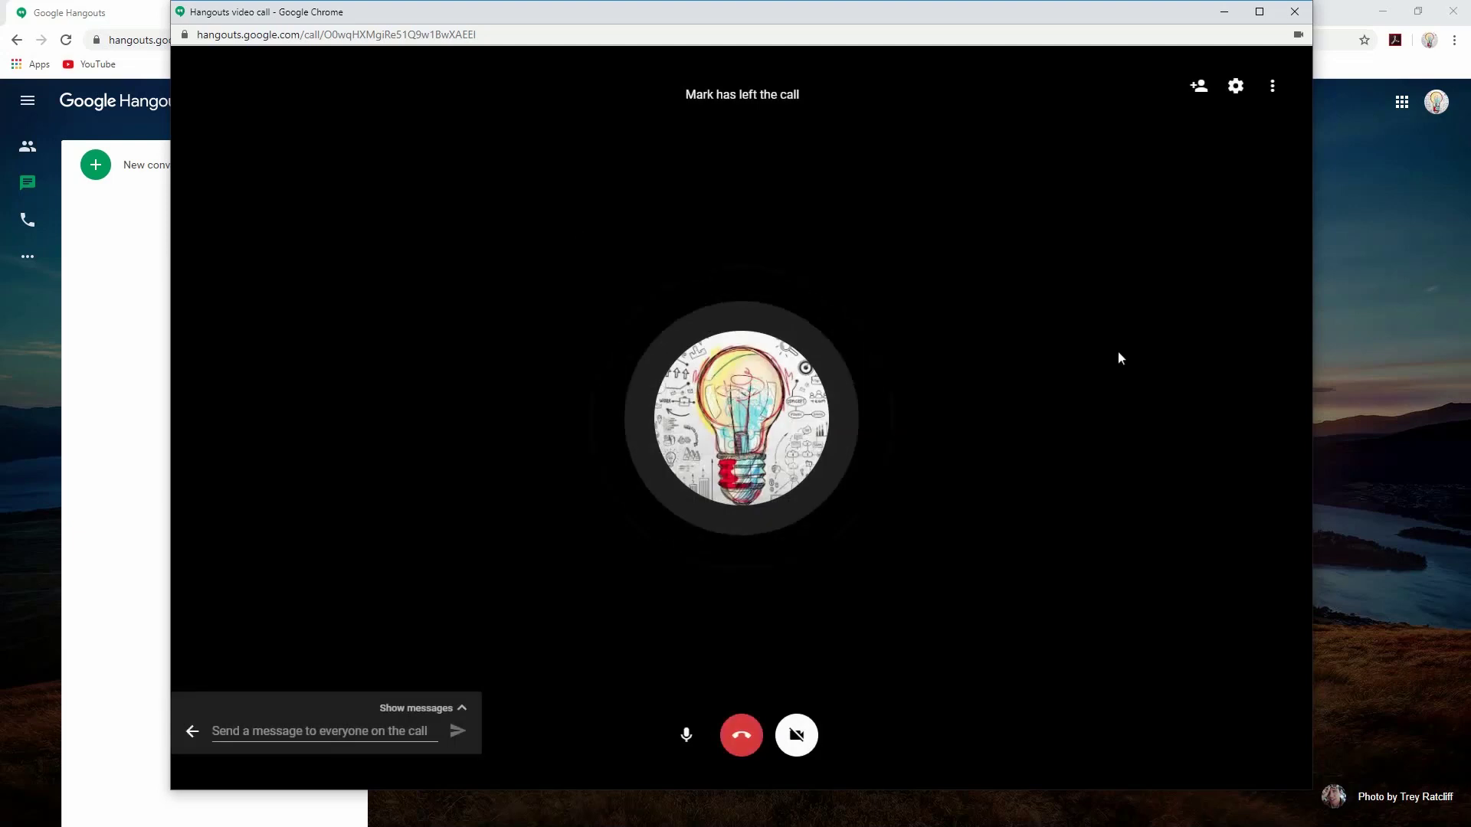
- Switch the call to full screen and reopen the three-dot options menu
{"action": "left_click", "coordinate": [1272, 86]}
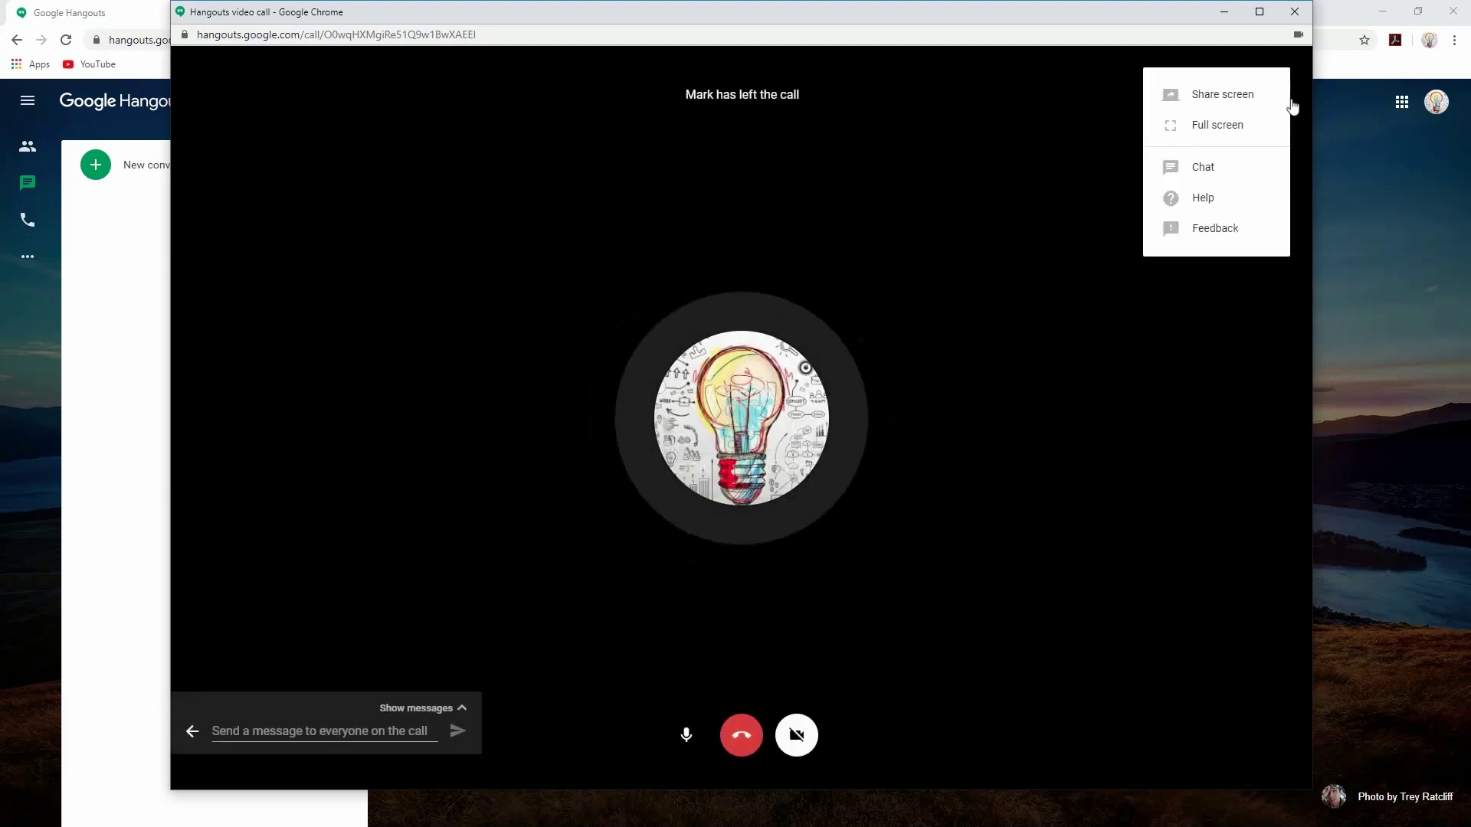
{"action": "left_click", "coordinate": [1228, 124]}
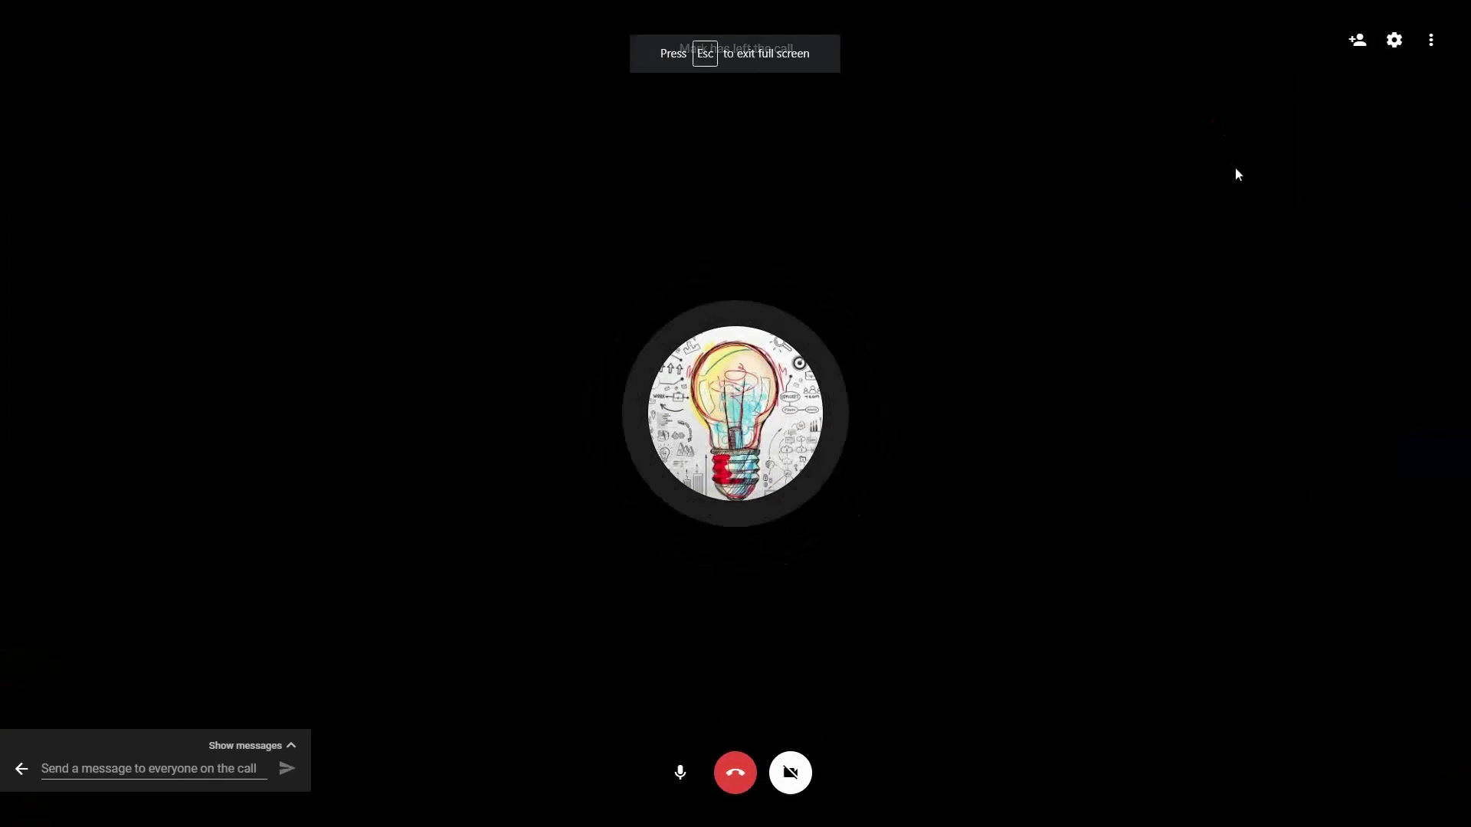
{"action": "left_click", "coordinate": [1432, 46]}
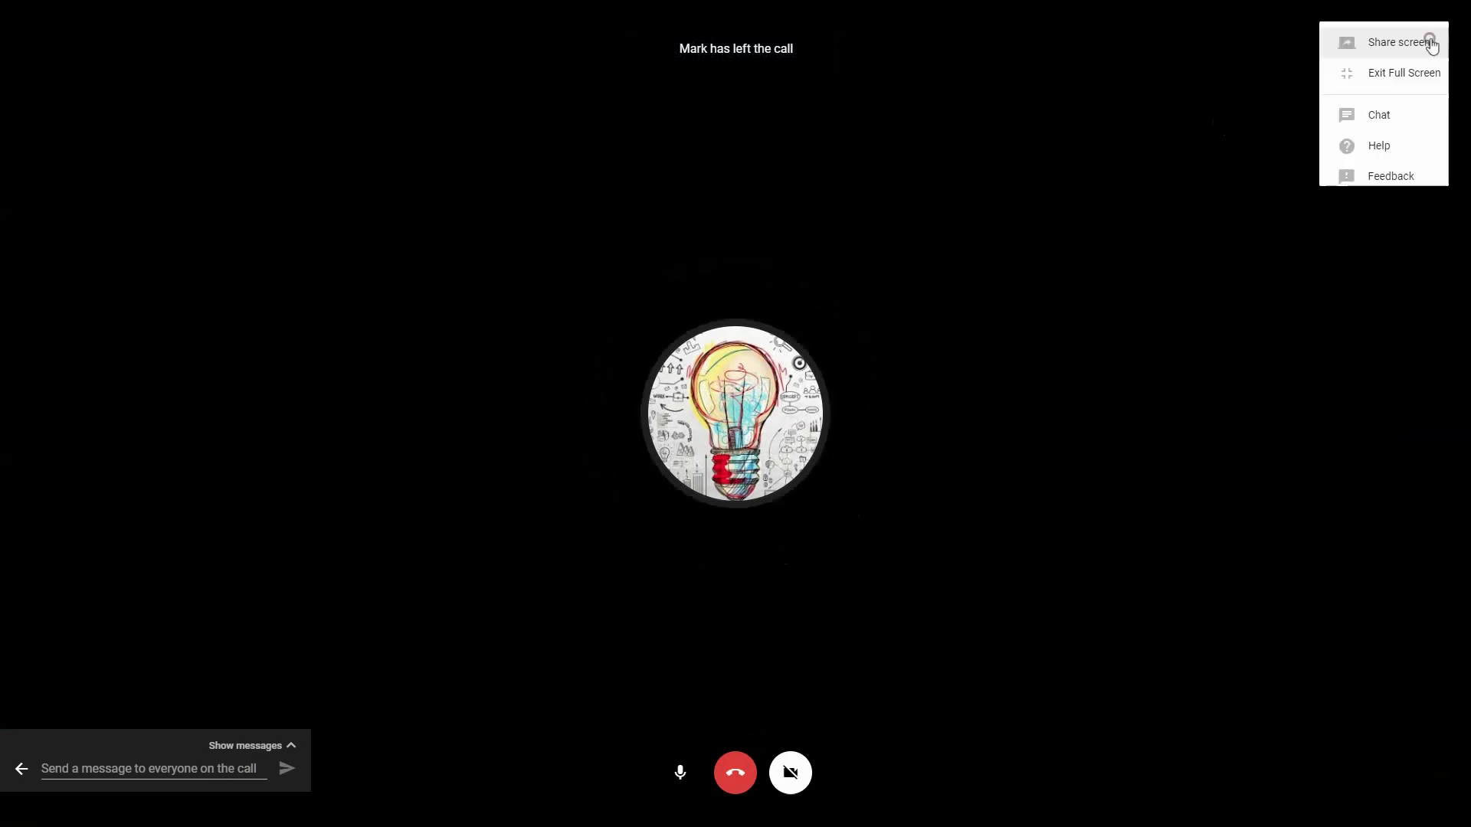
- Share Screen 2 with the call
{"action": "left_click", "coordinate": [1372, 49]}
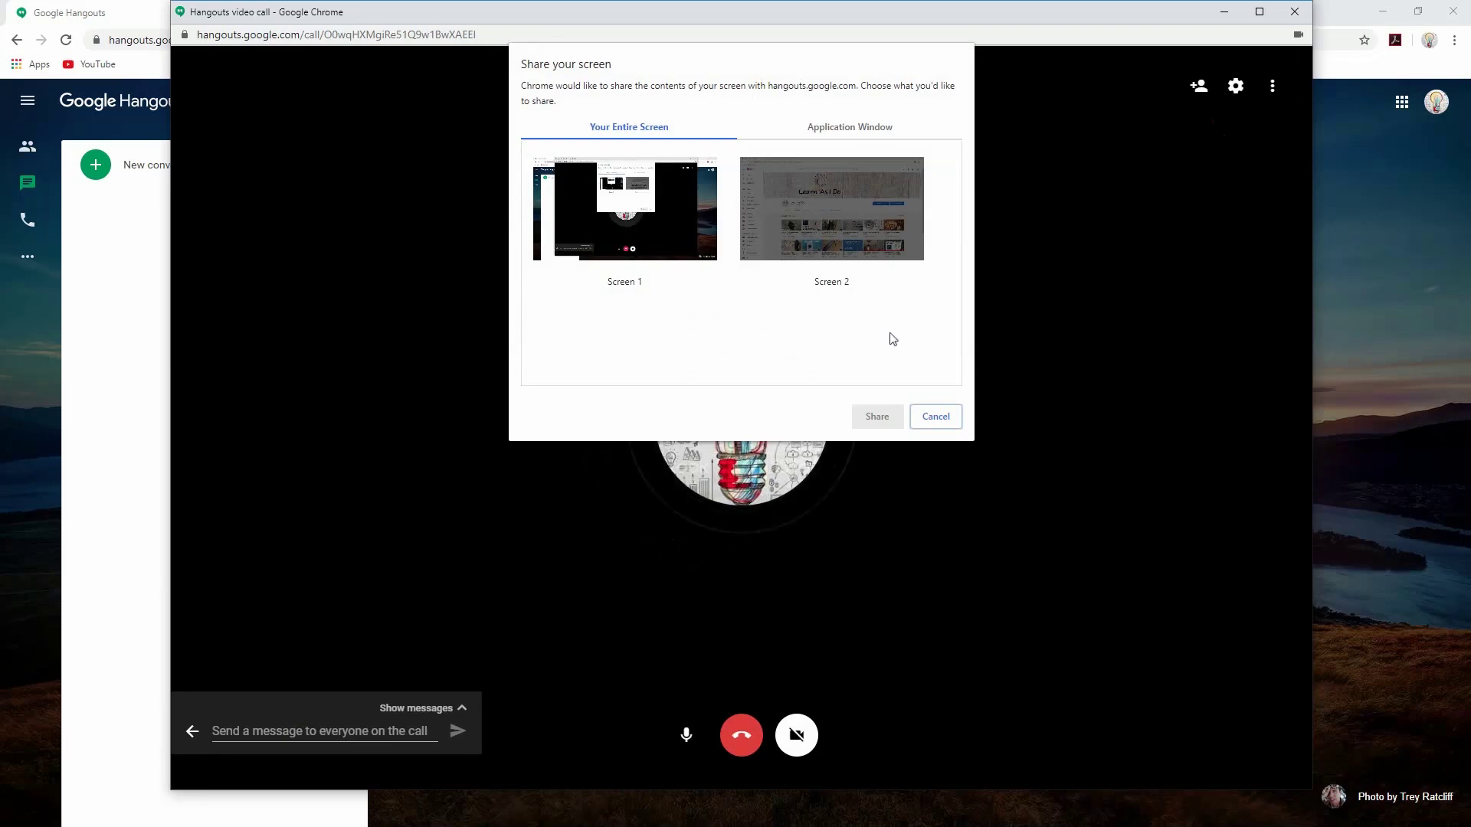
{"action": "left_click", "coordinate": [833, 217]}
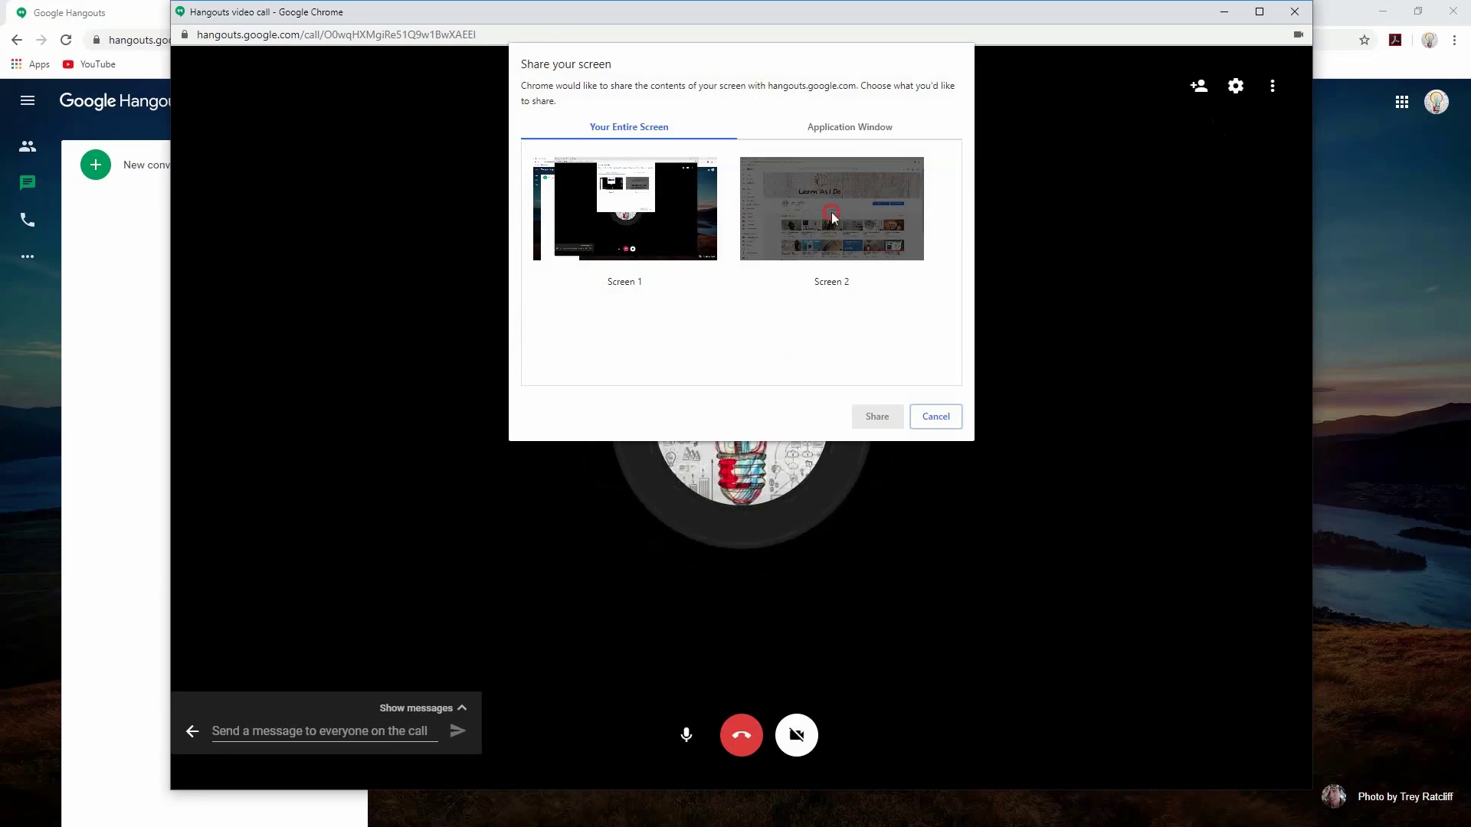
{"action": "left_click", "coordinate": [874, 417]}
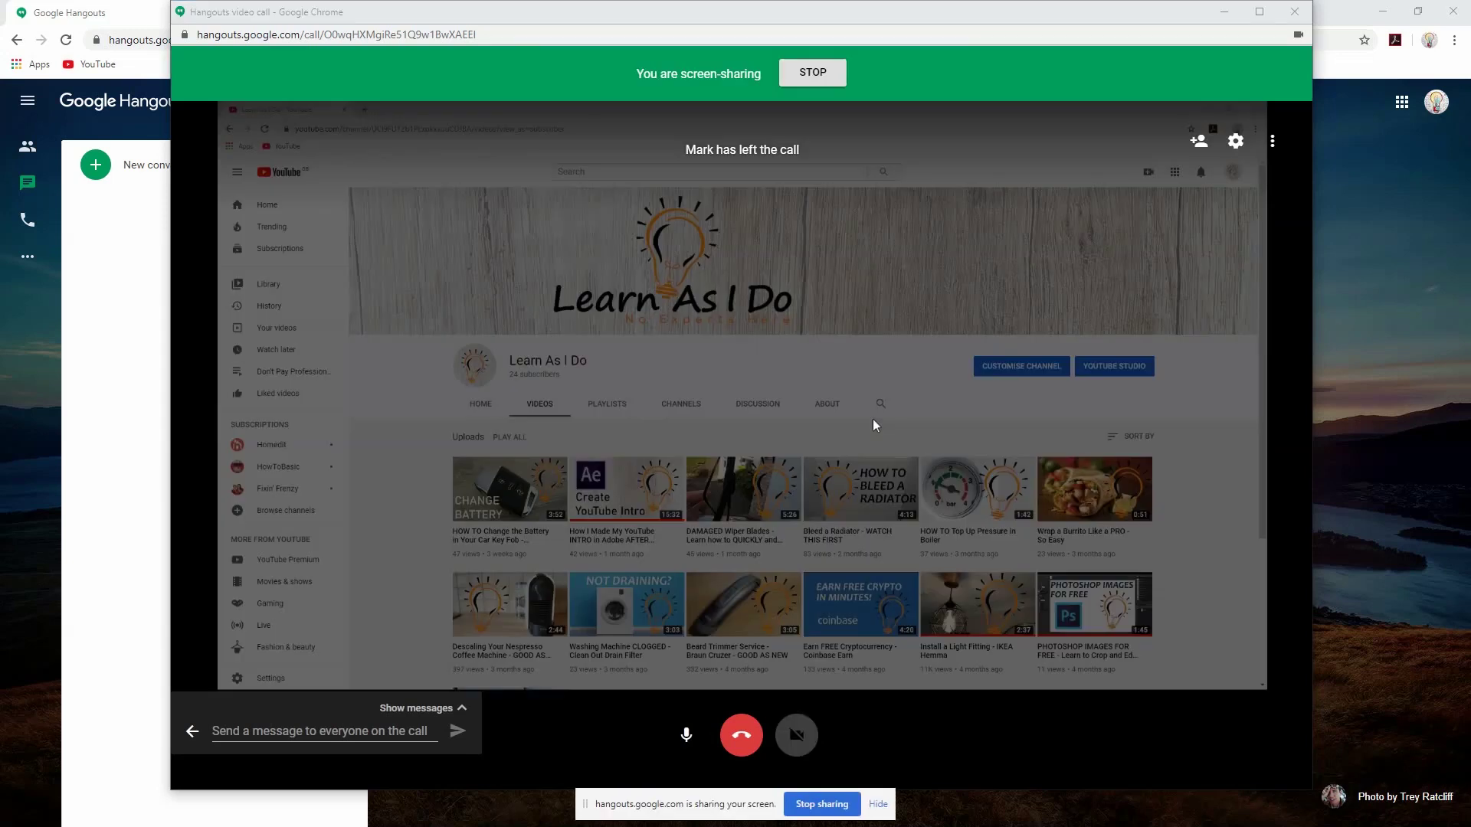
- Put the call in full screen, then stop screen sharing
{"action": "left_click", "coordinate": [1272, 141]}
{"action": "left_click", "coordinate": [1175, 180]}
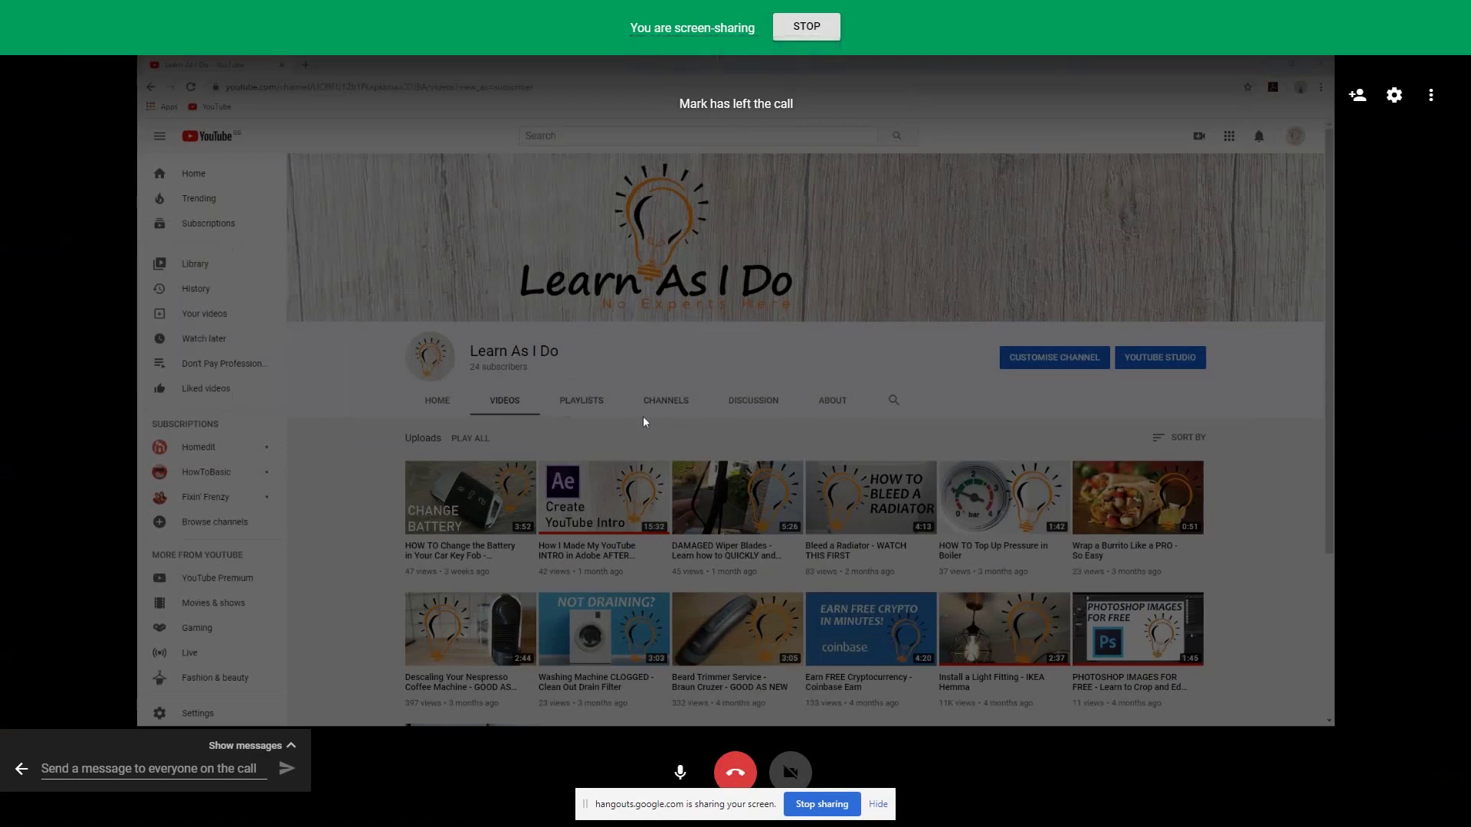
{"action": "scroll", "coordinate": [684, 418], "scroll_direction": "down", "scroll_amount": 3}
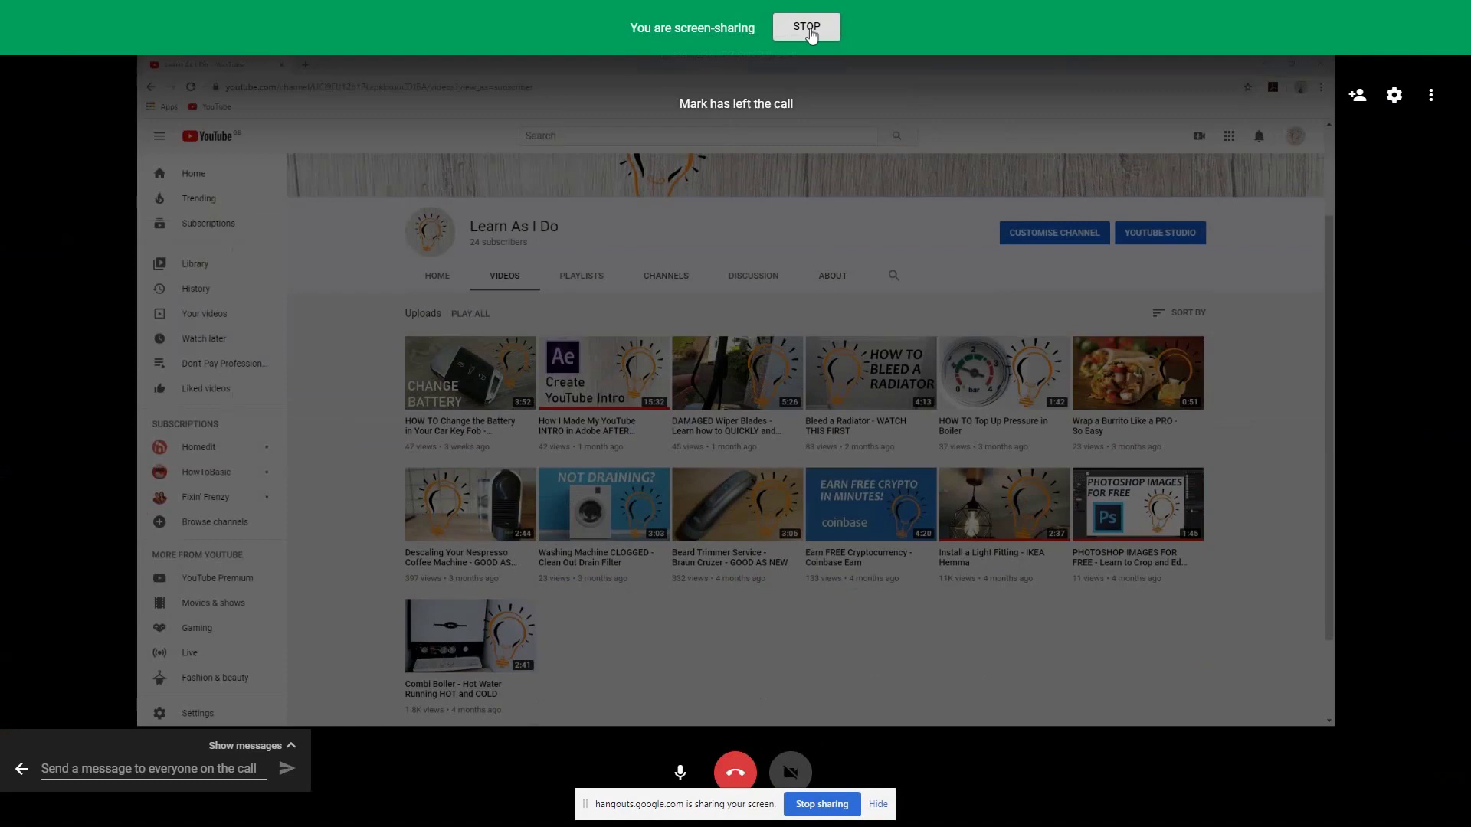
{"action": "left_click", "coordinate": [826, 808]}
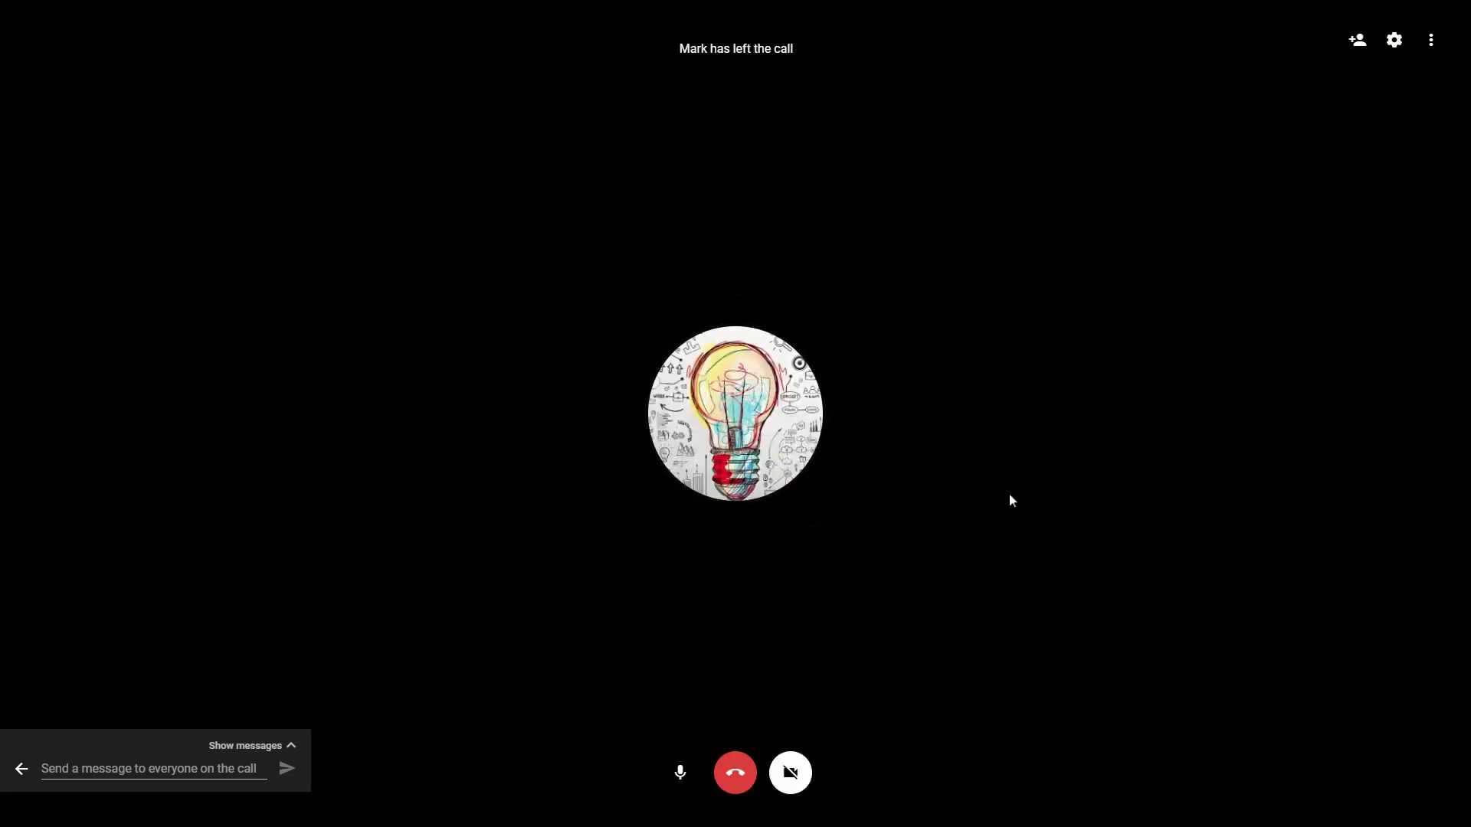